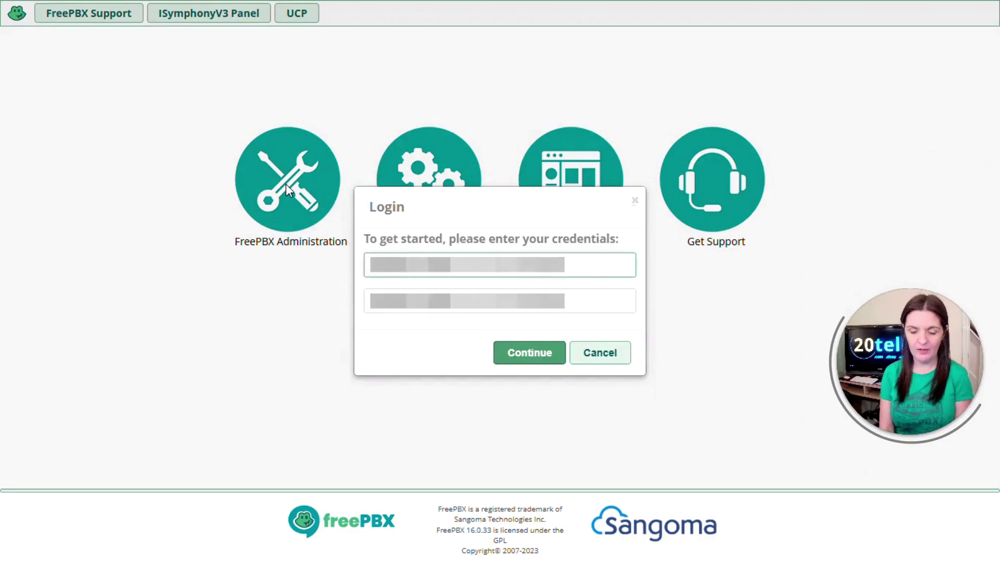
Log in to FreePBX Administration with the already entered credentials and open the System Recordings page.
key("Return")
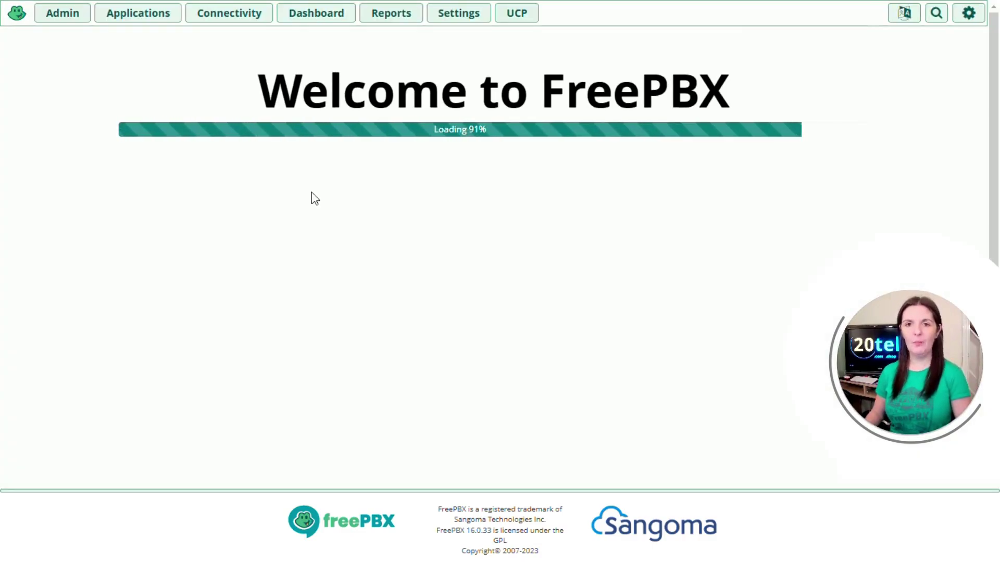
left_click(63, 13)
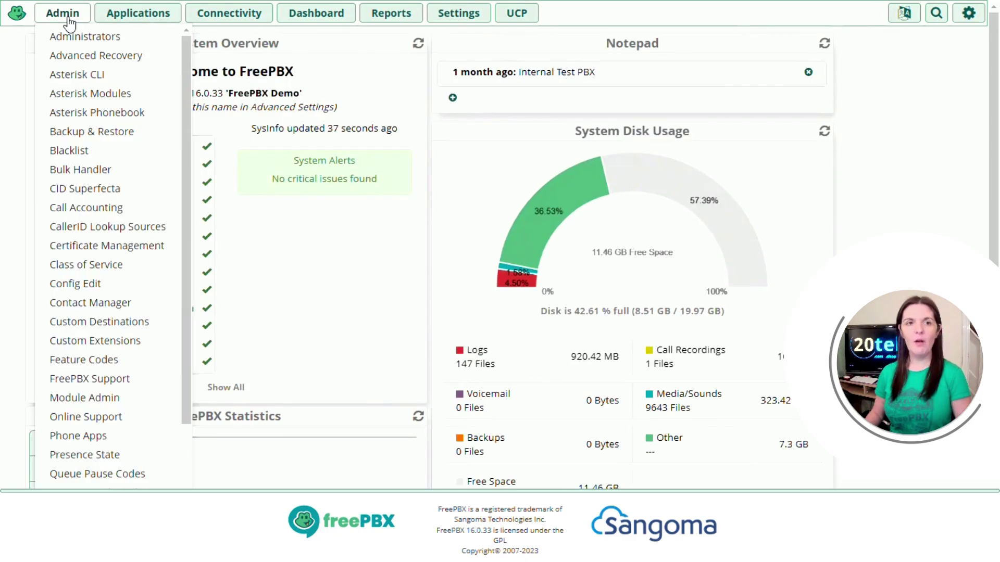
scroll(78, 372, "down", 3)
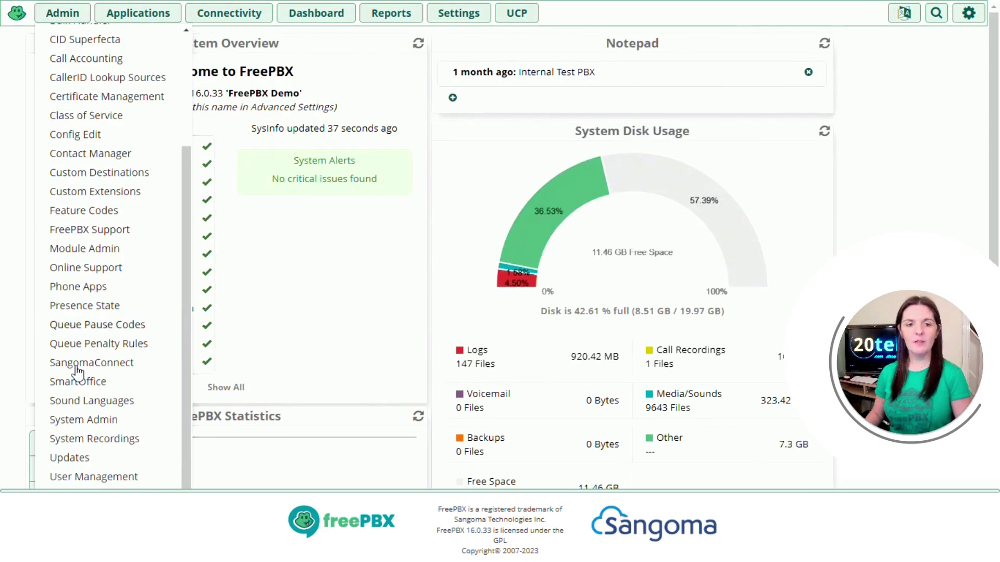
left_click(87, 443)
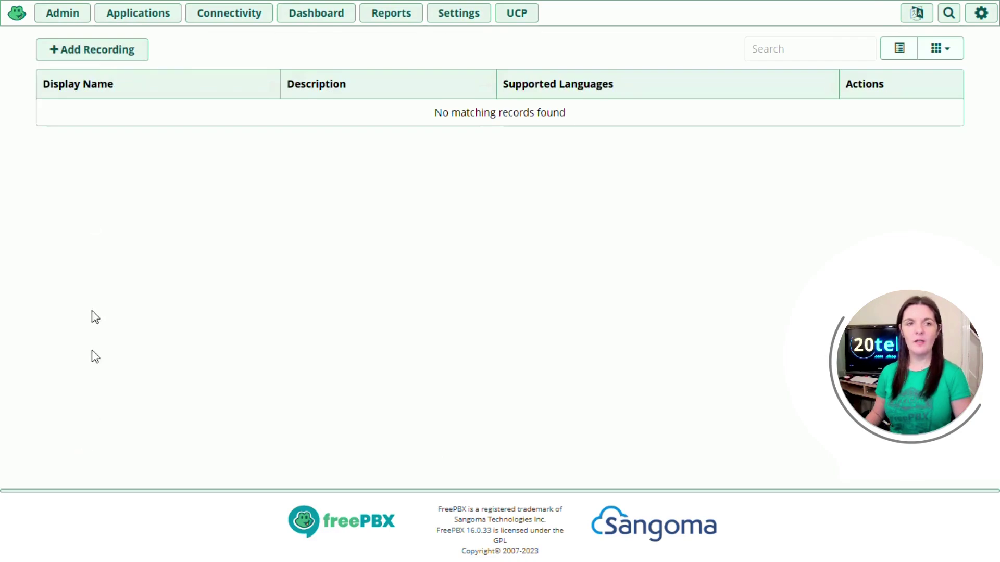
Add a new system recording named "Ring Group 321" with the description "Calls are recorded".
left_click(101, 61)
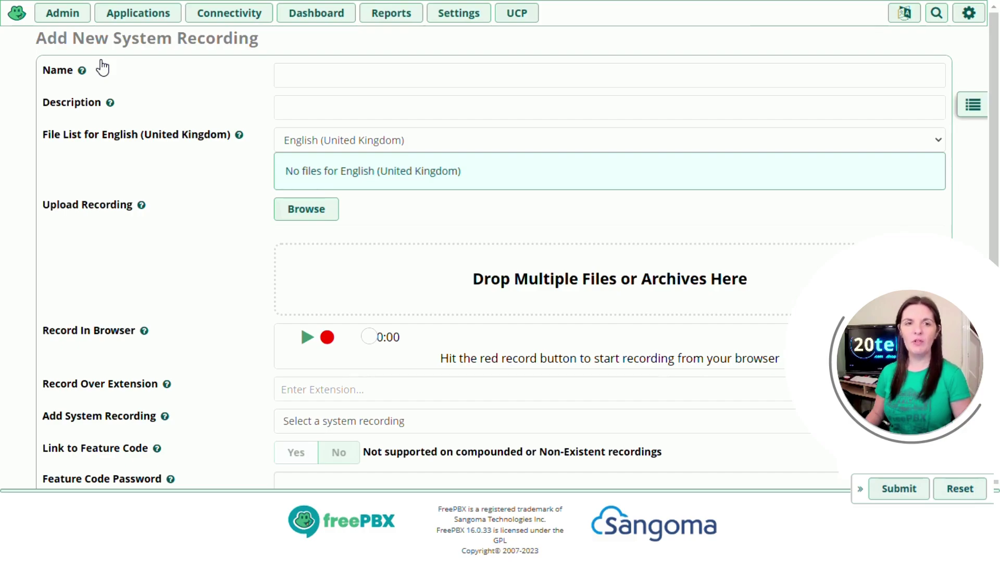
left_click(291, 75)
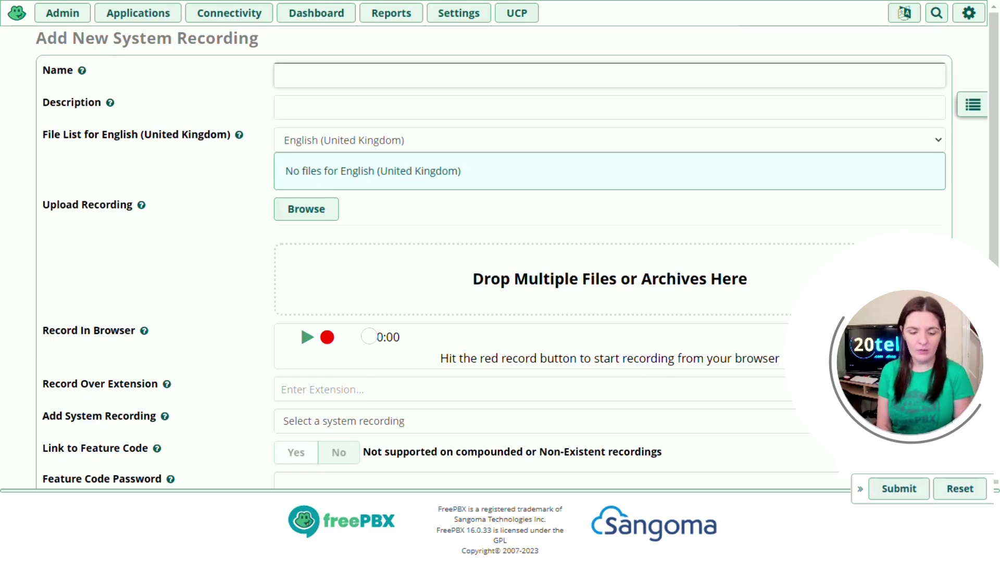
type("Ring Group")
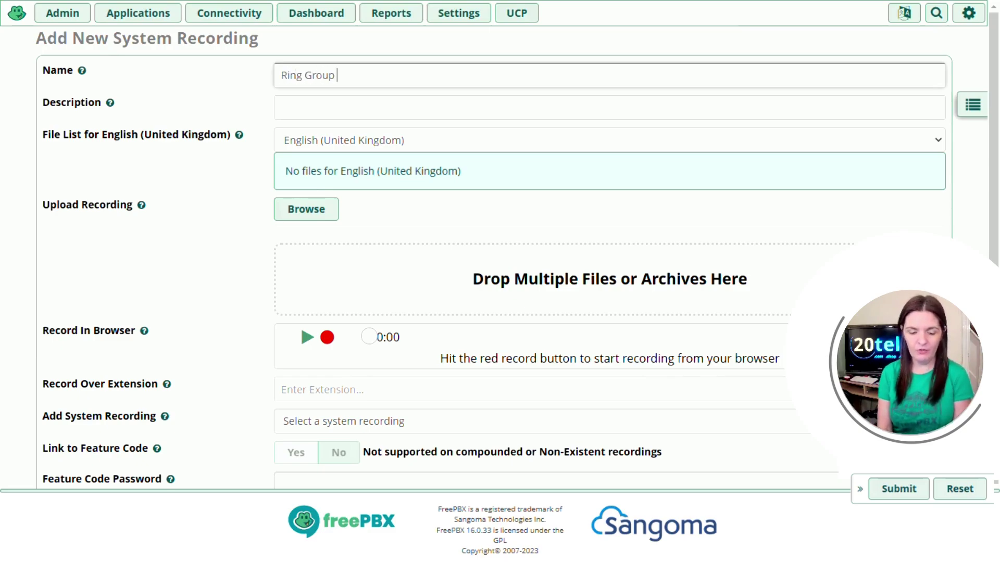
type(" 321")
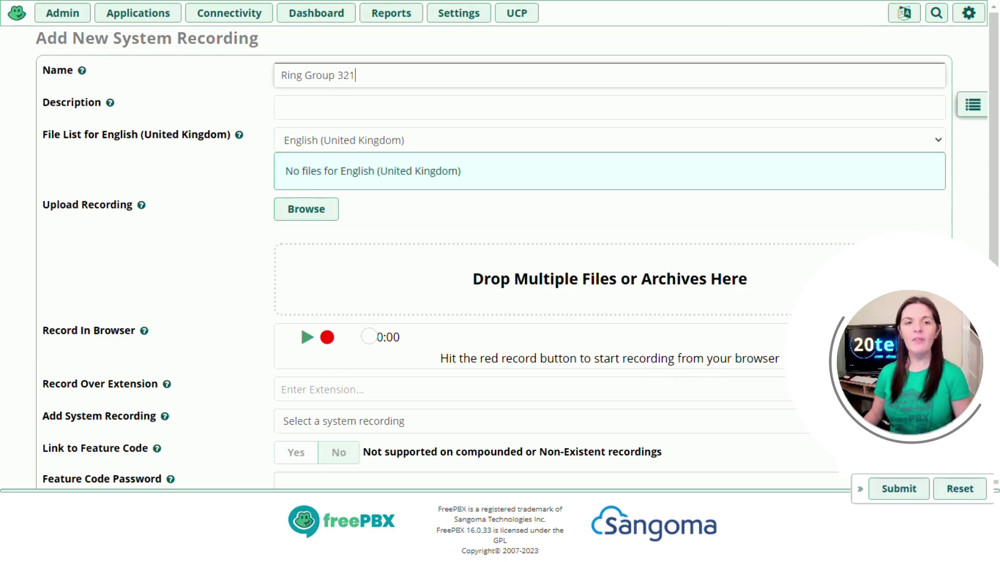
key("Tab")
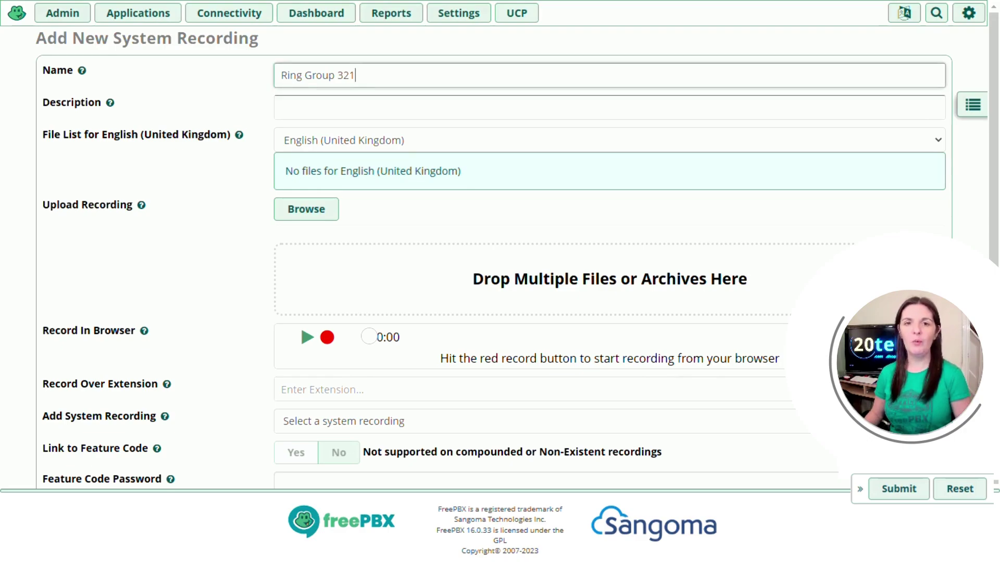
key("Tab")
type("Ca")
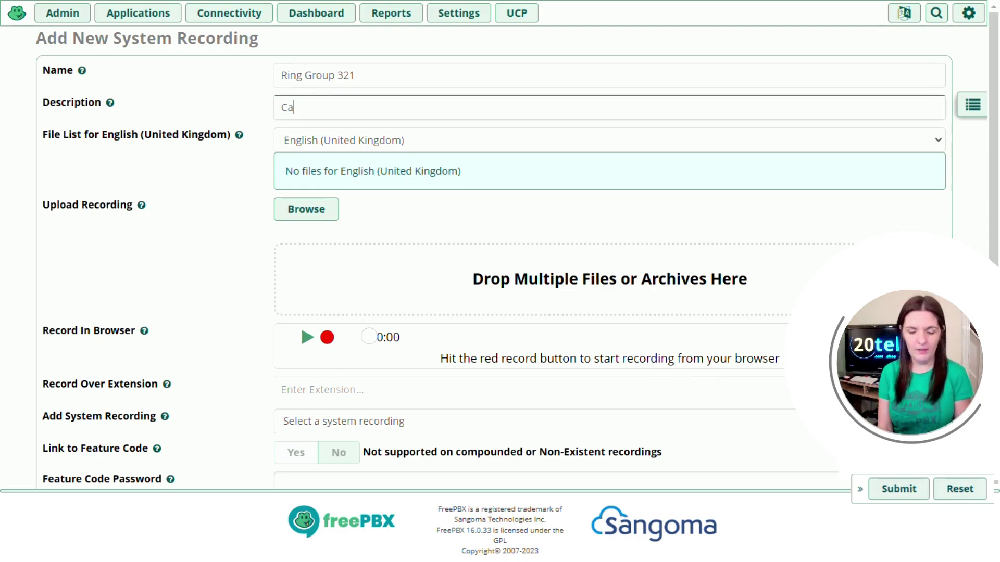
type("lls are recorded")
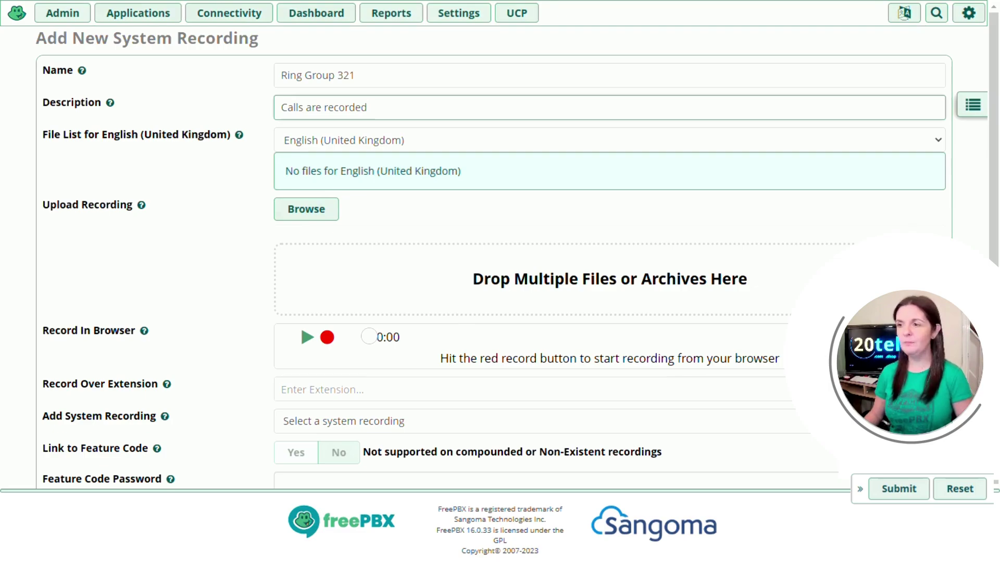
Upload the CallRecording audio file to the English (United Kingdom) file list and play it back.
left_click_drag(508, 279, 447, 277)
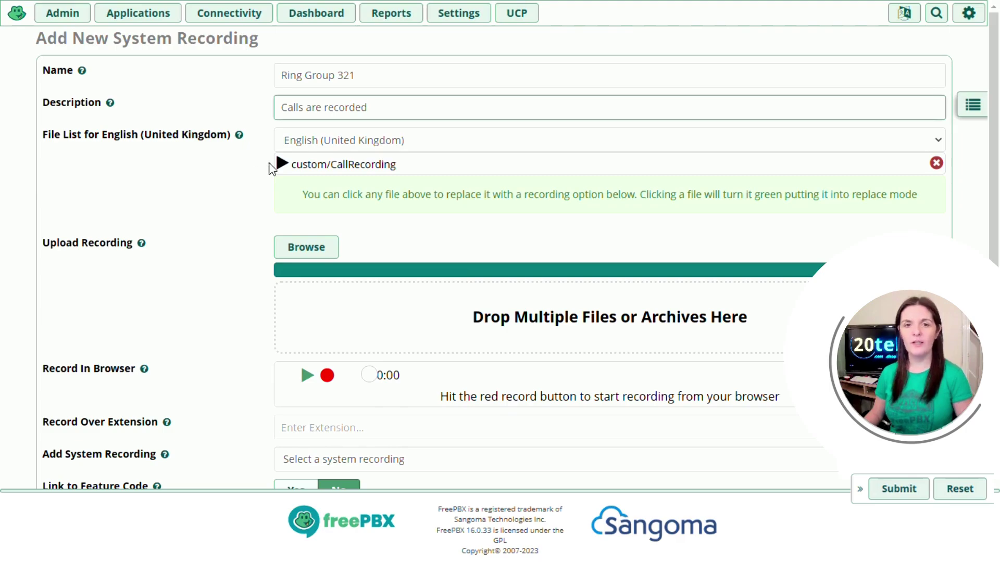
left_click(282, 165)
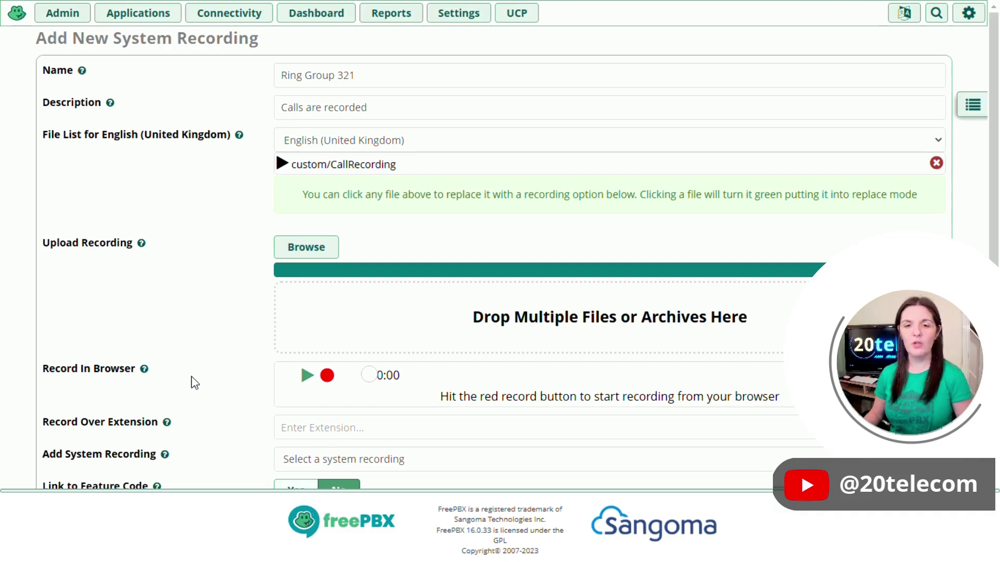
Record a short audio clip in the browser, stop the recording and play it back.
left_click(327, 377)
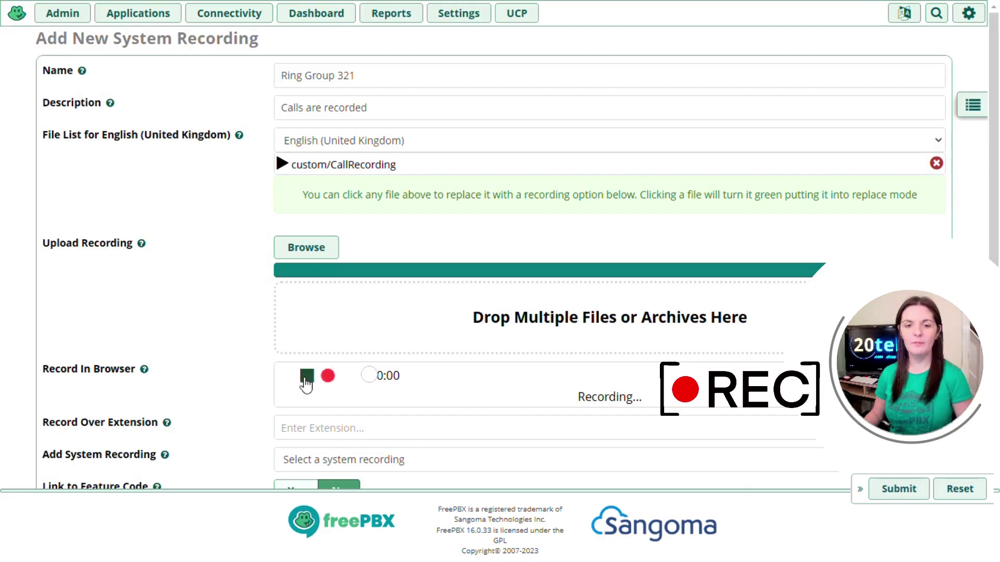
left_click(307, 377)
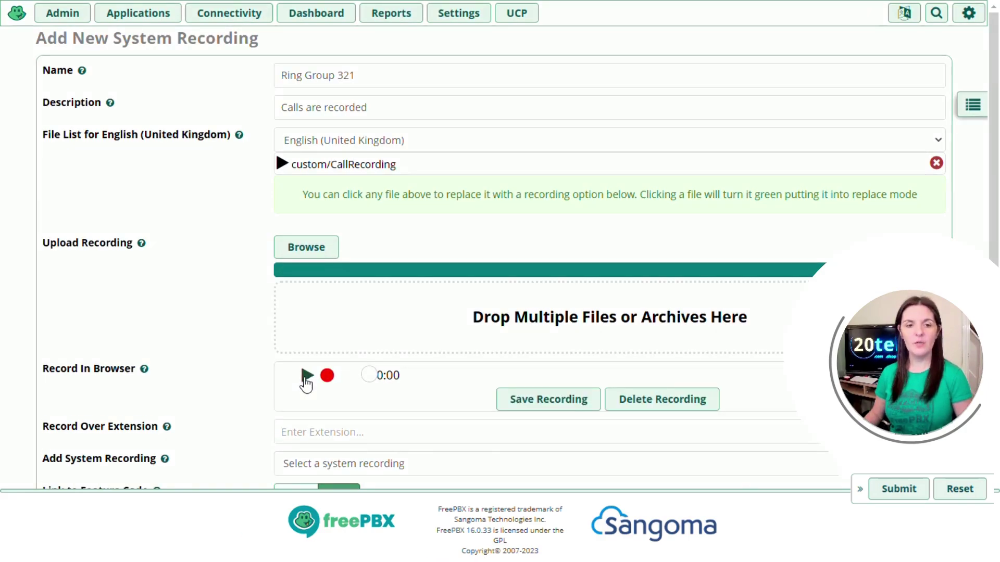
left_click(307, 377)
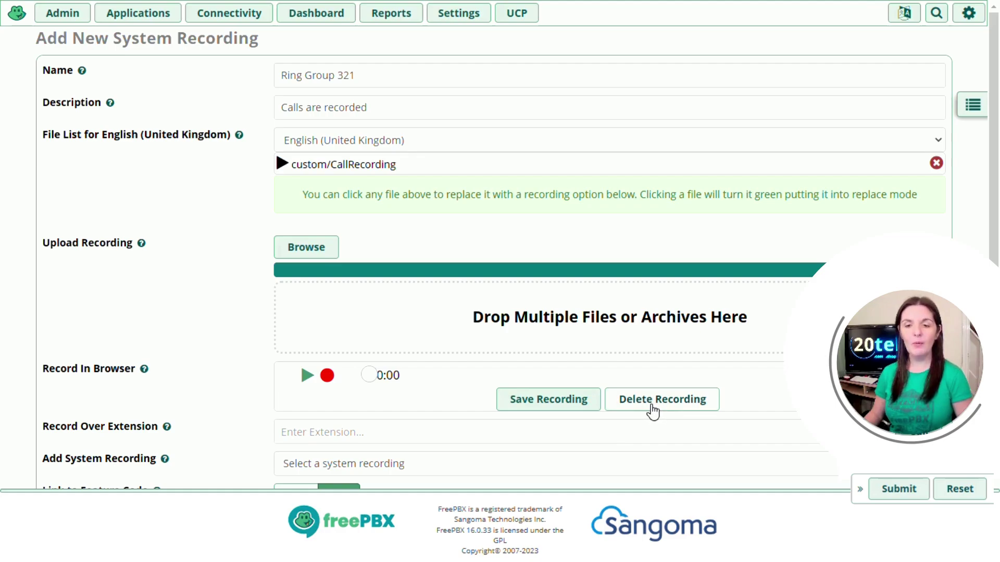
Save the browser recording as test-1a and play it from the file list.
left_click(536, 408)
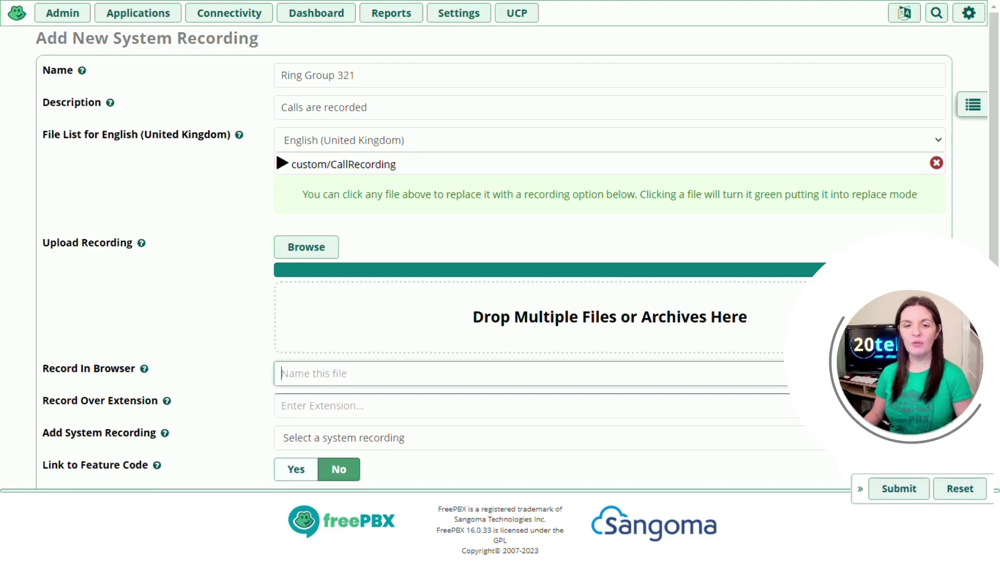
type("te")
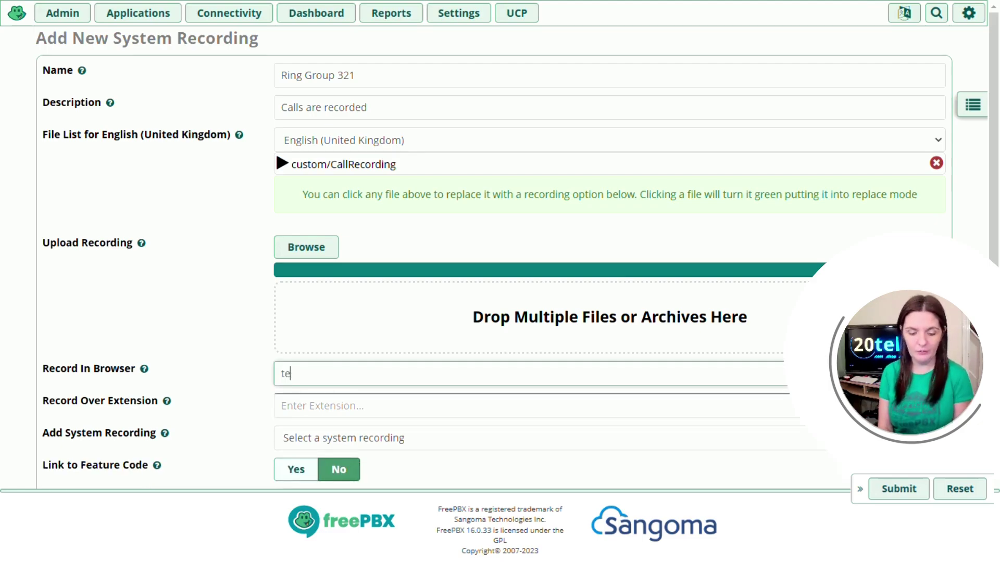
type("st-1")
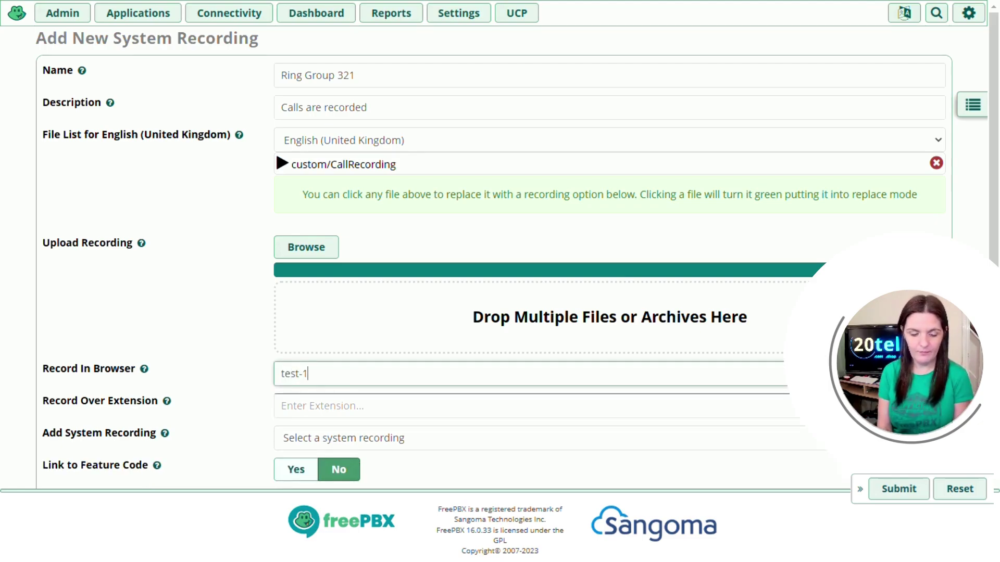
type("a")
key("Return")
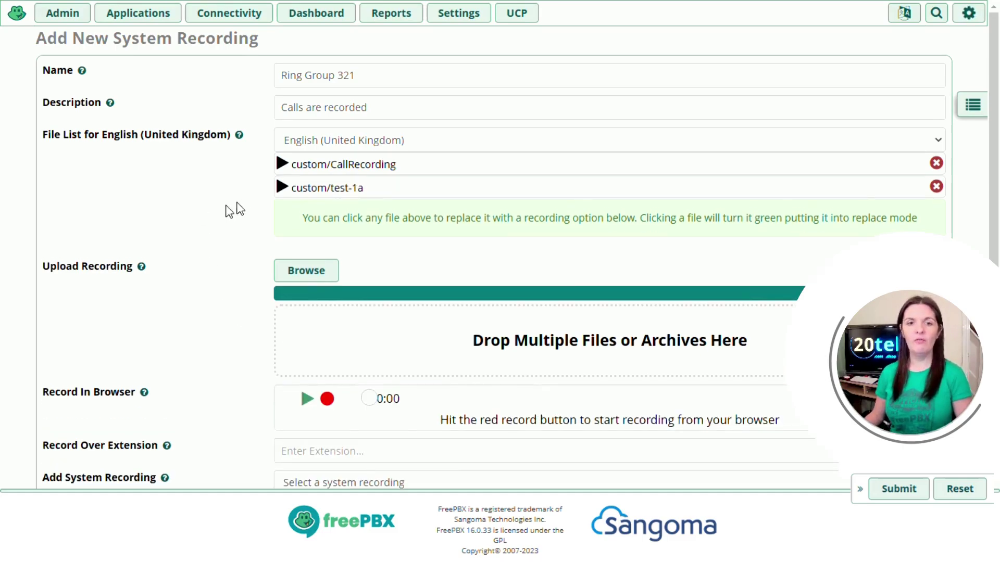
left_click(281, 189)
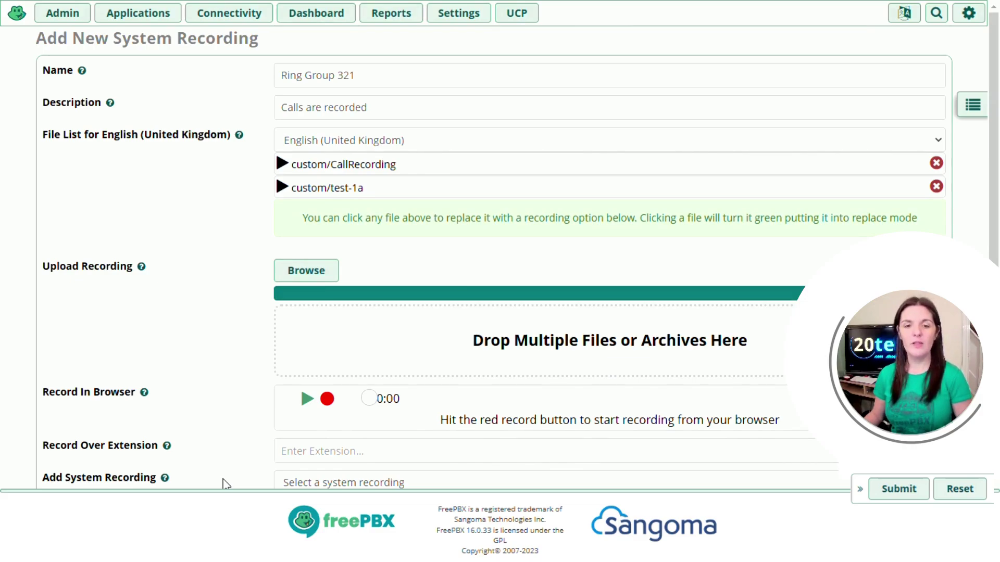
Add the built-in system recording 1-yes-2-no to the file list and play it.
scroll(224, 481, "down", 3)
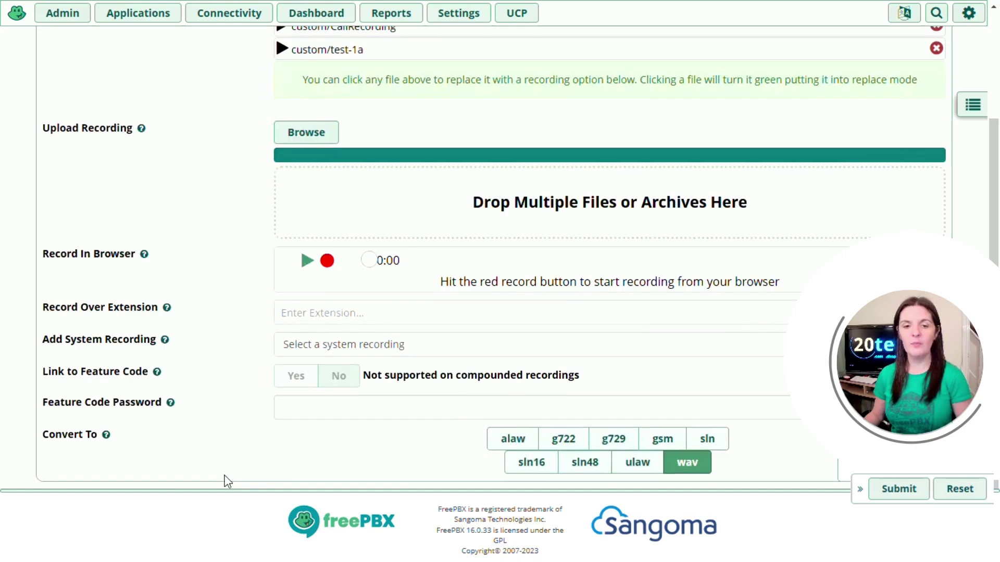
left_click(336, 350)
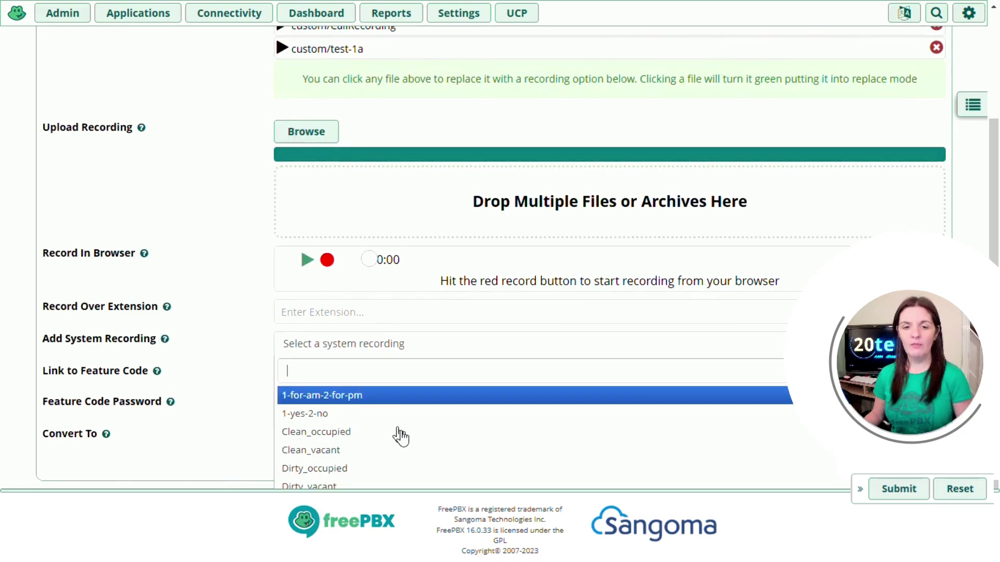
scroll(406, 448, "down", 5)
scroll(410, 454, "down", 10)
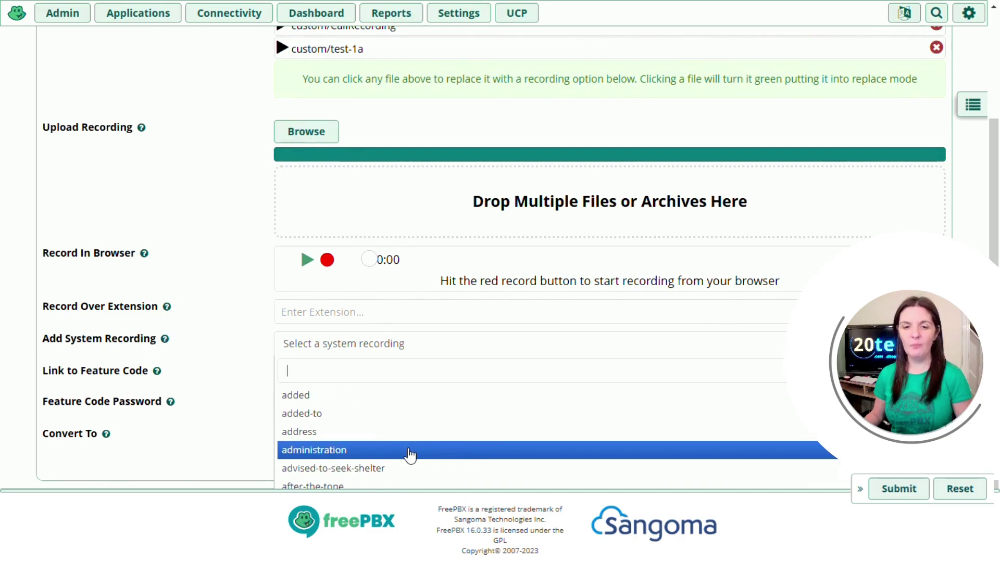
scroll(410, 455, "down", 10)
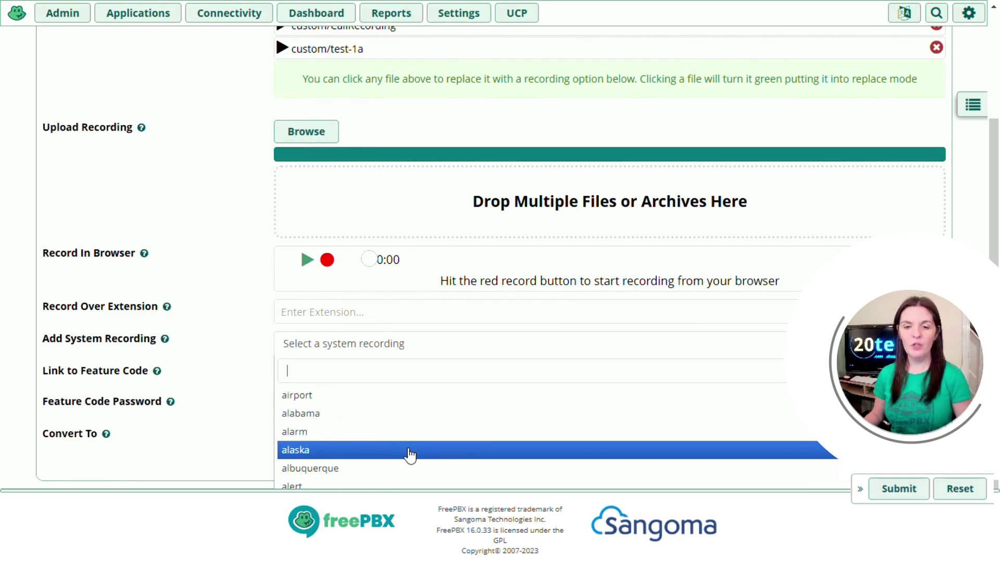
scroll(410, 454, "up", 15)
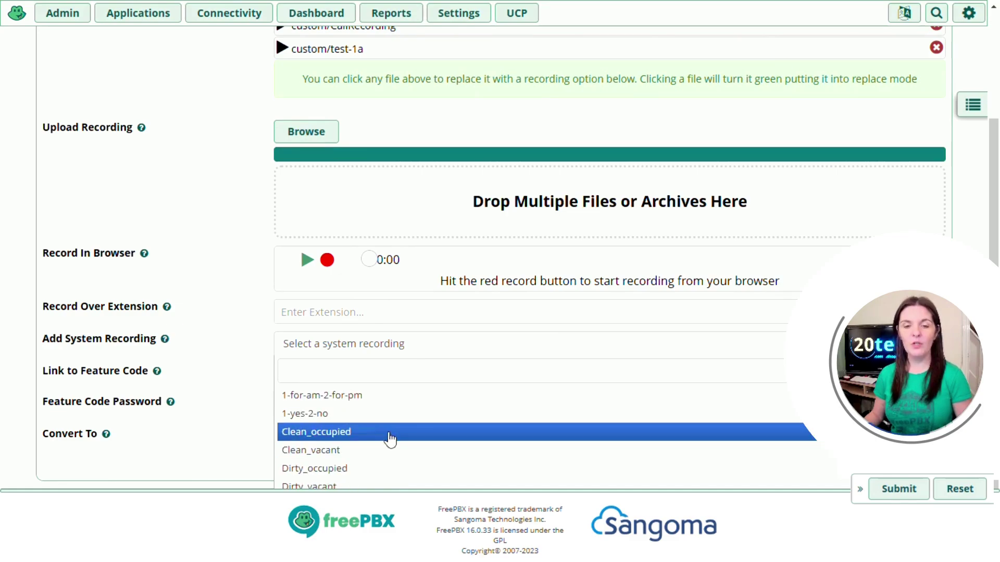
left_click(336, 414)
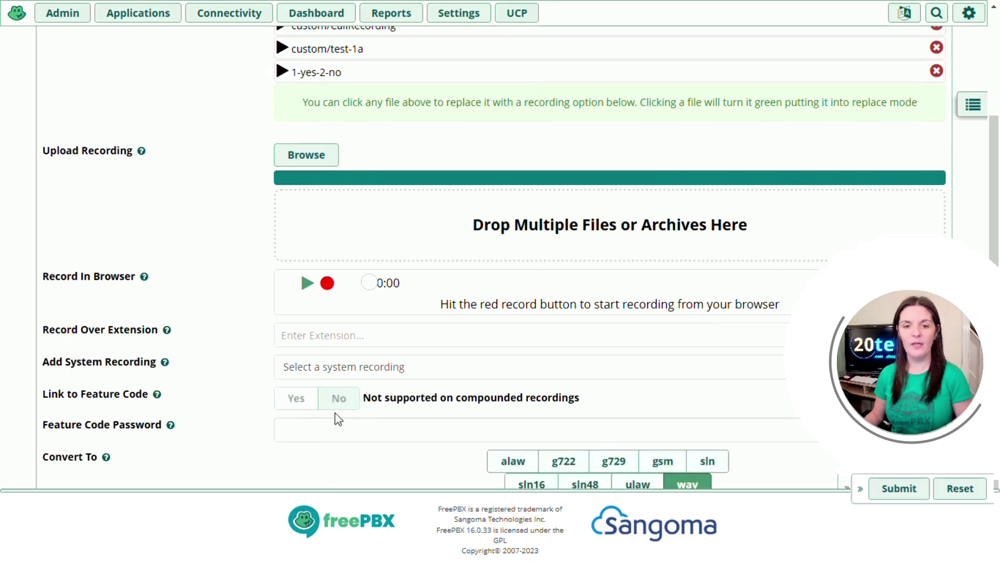
scroll(283, 375, "up", 3)
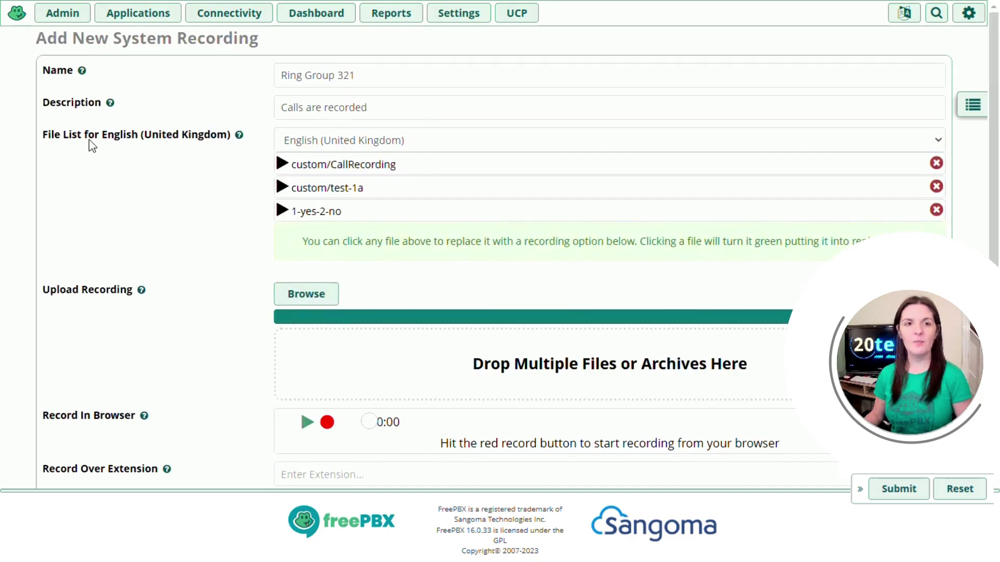
left_click(281, 214)
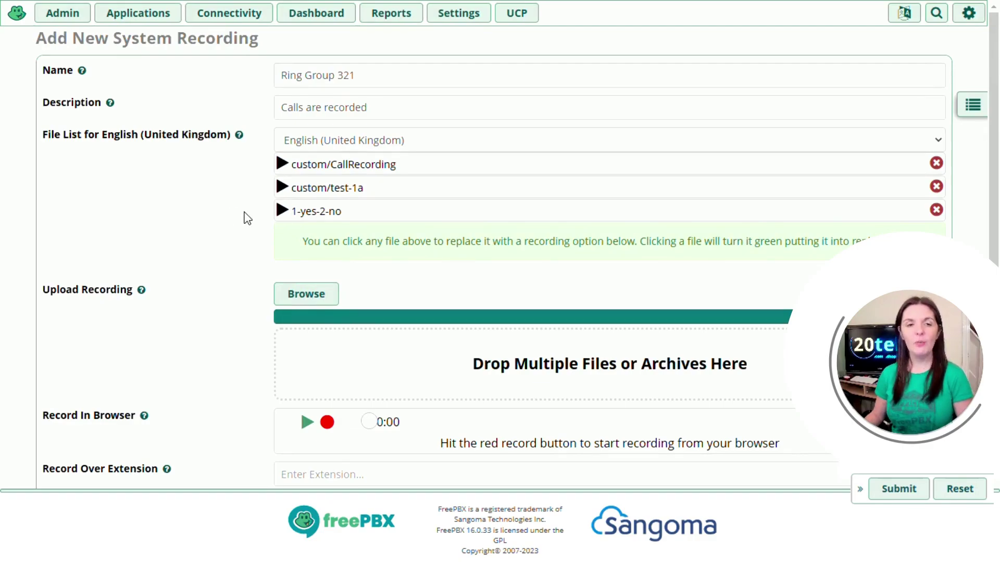
Submit the Ring Group 321 system recording with wav conversion and accept the media conversion.
scroll(247, 219, "down", 3)
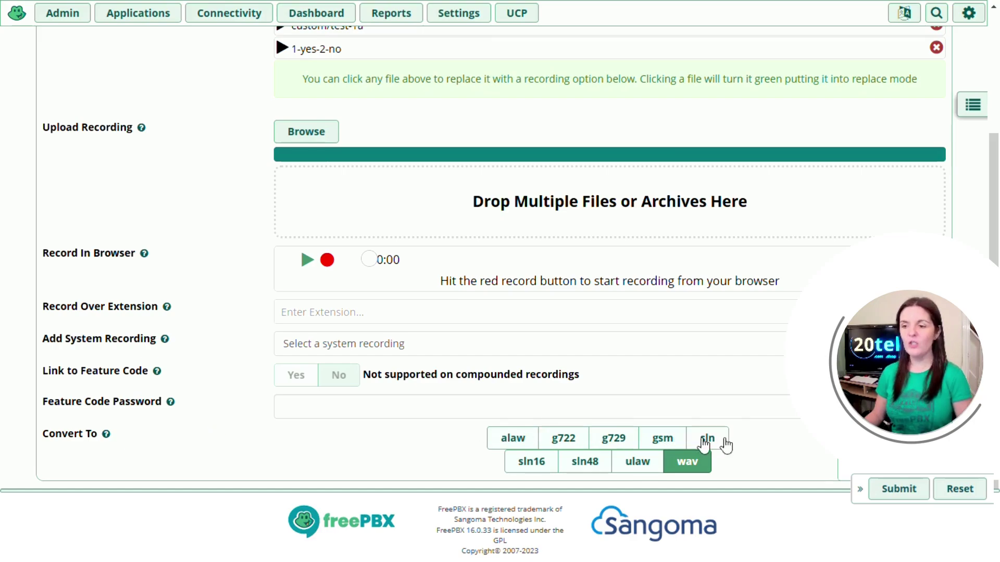
left_click(899, 489)
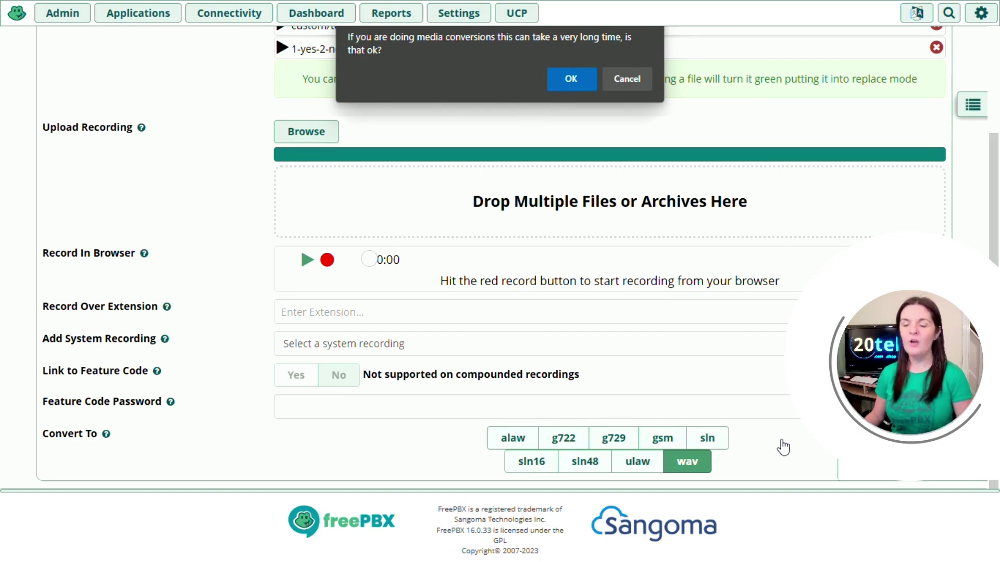
left_click(570, 79)
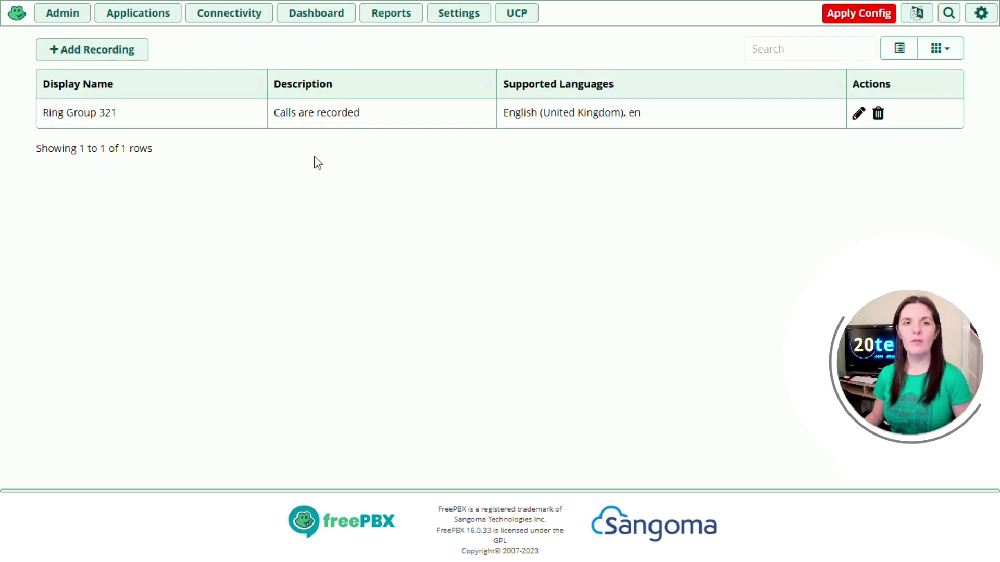
Open ring group 321 for editing from the Ring Groups application.
left_click(130, 15)
scroll(154, 154, "down", 5)
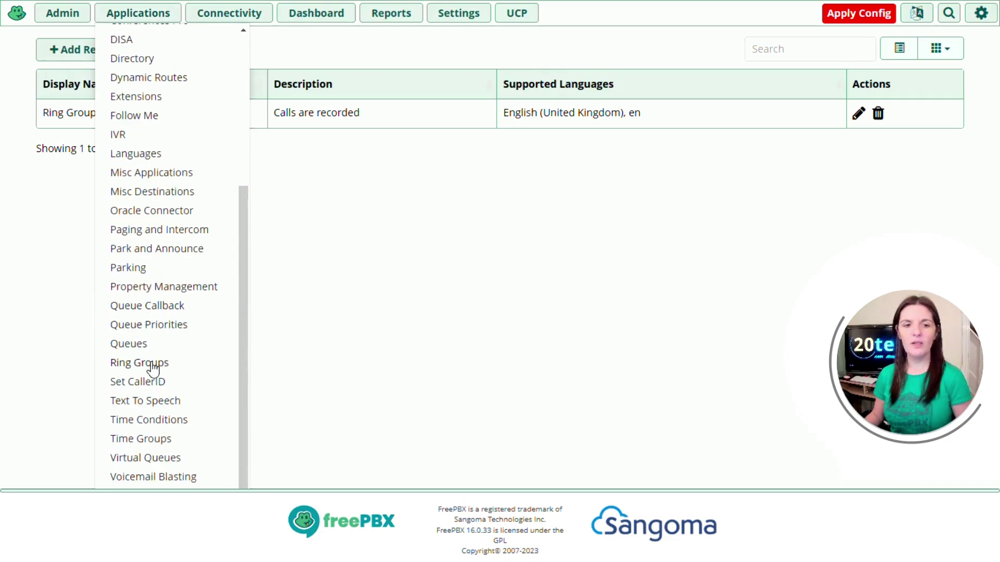
left_click(152, 367)
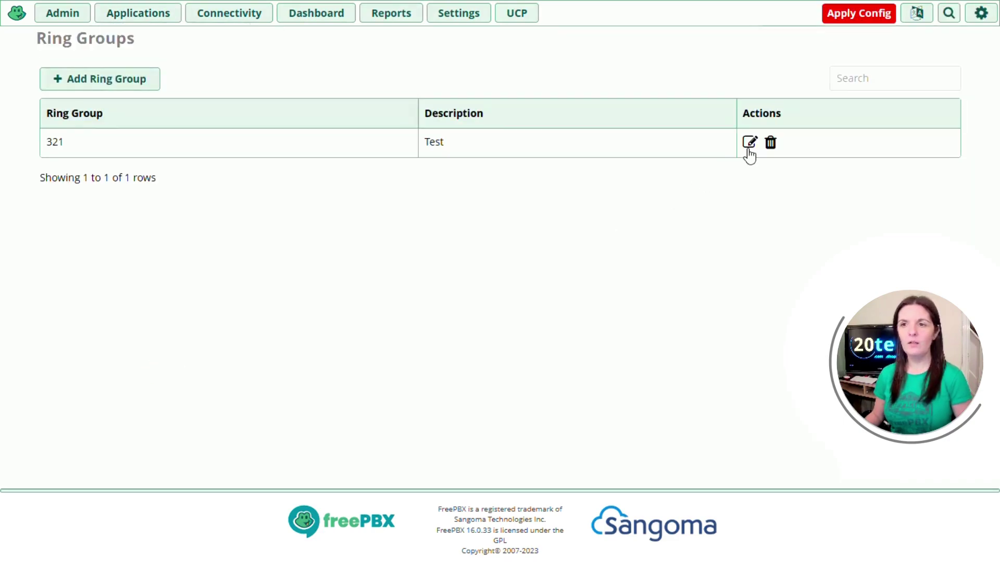
left_click(749, 143)
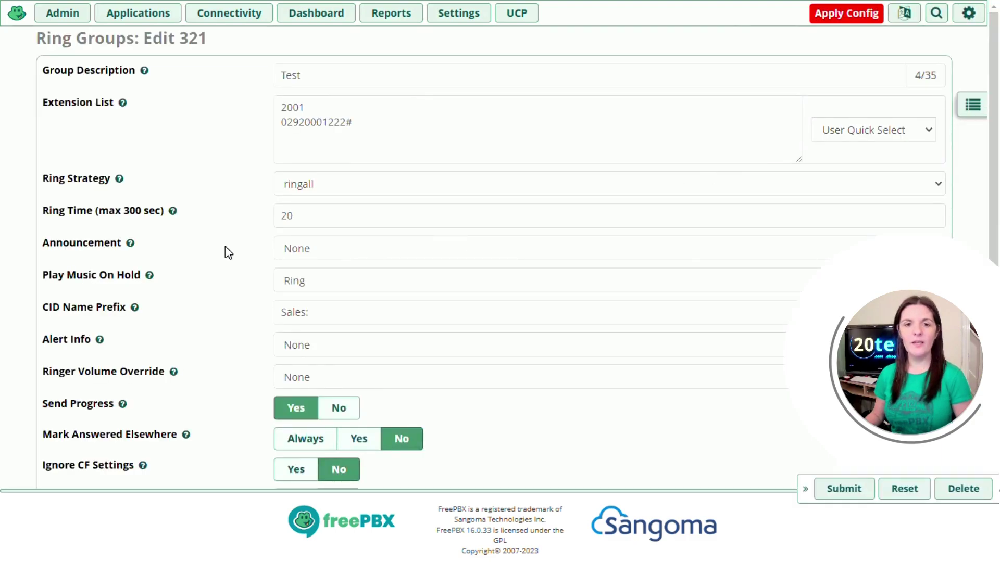
Set the ring group's announcement to the Ring Group 321 recording, submit it and apply the configuration.
left_click(333, 257)
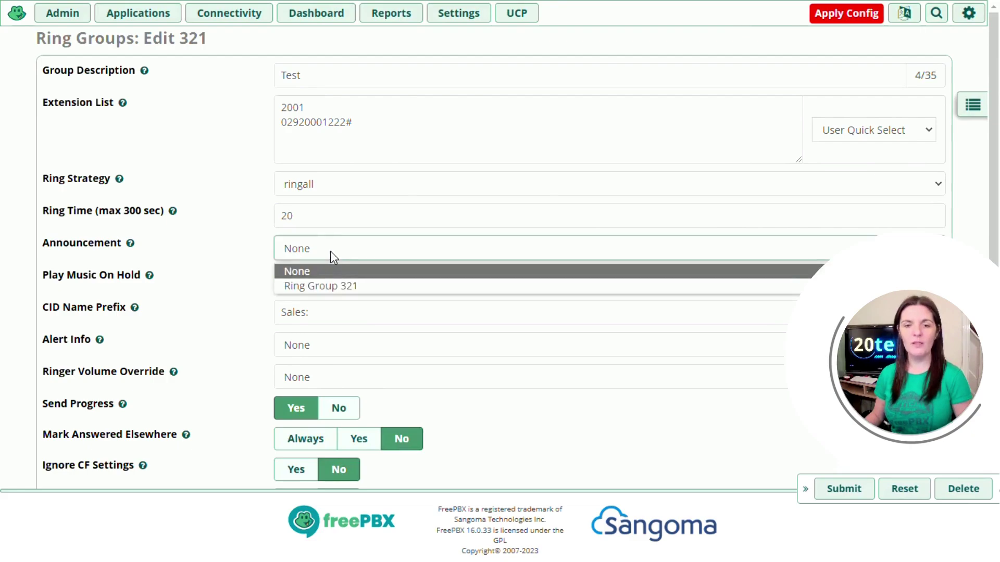
left_click(330, 286)
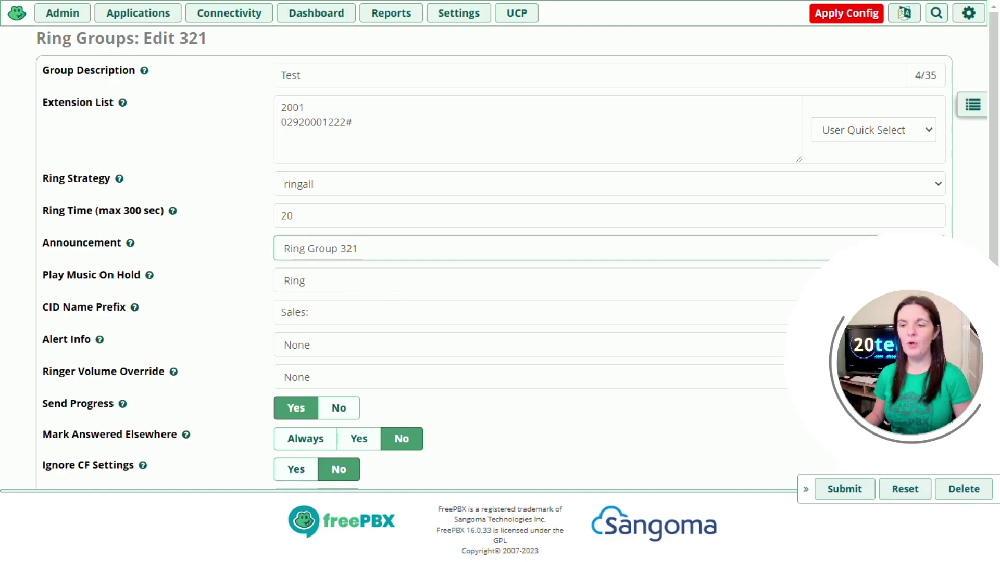
left_click(844, 489)
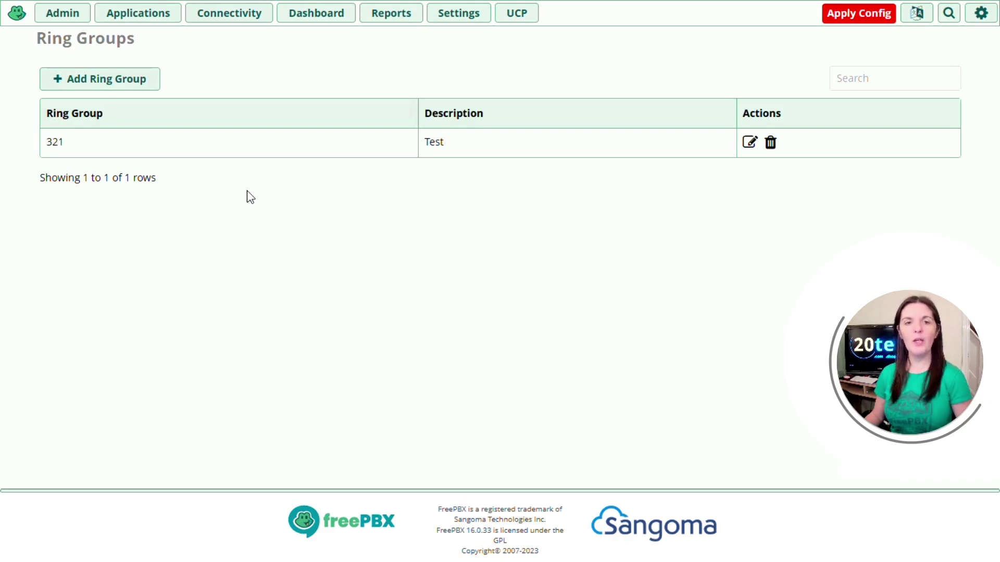
left_click(866, 24)
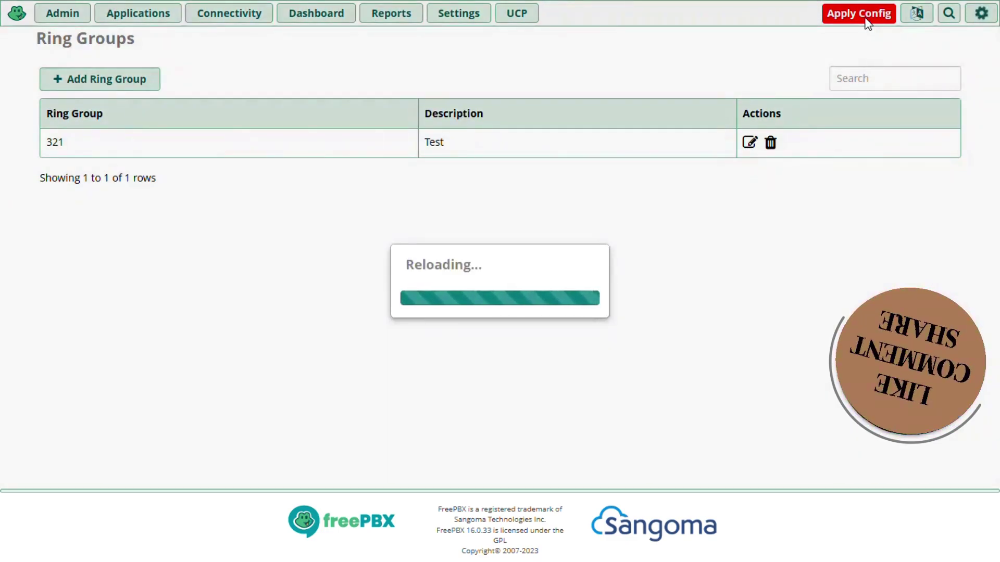